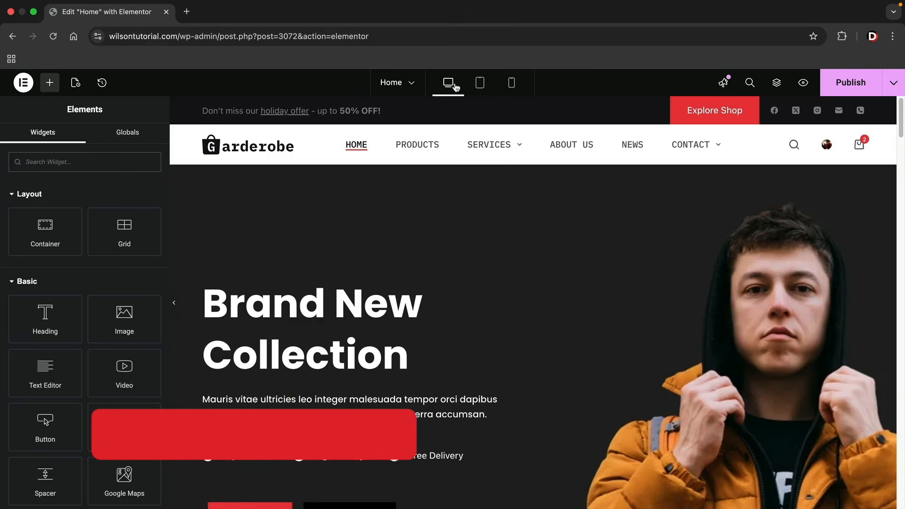
# Preview the Home page in the mobile layout and return to the tablet portrait layout.
pyautogui.click(480, 84)
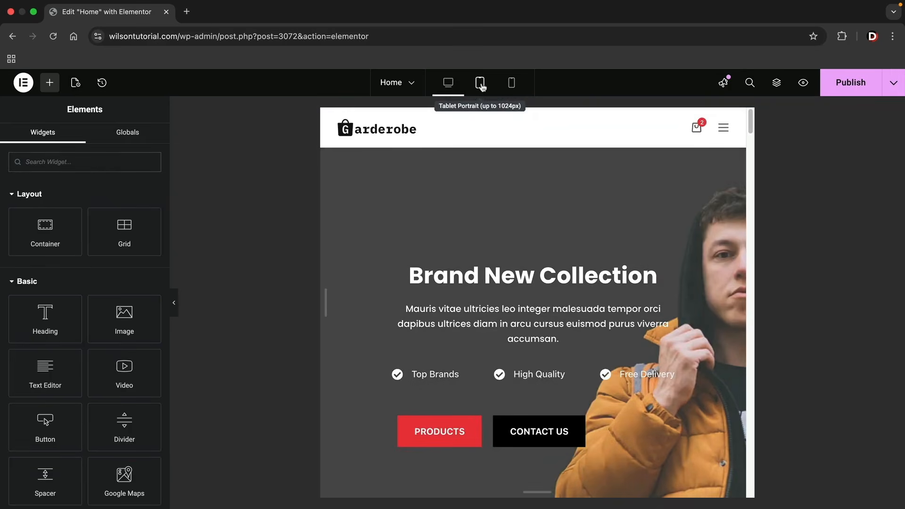
pyautogui.click(512, 85)
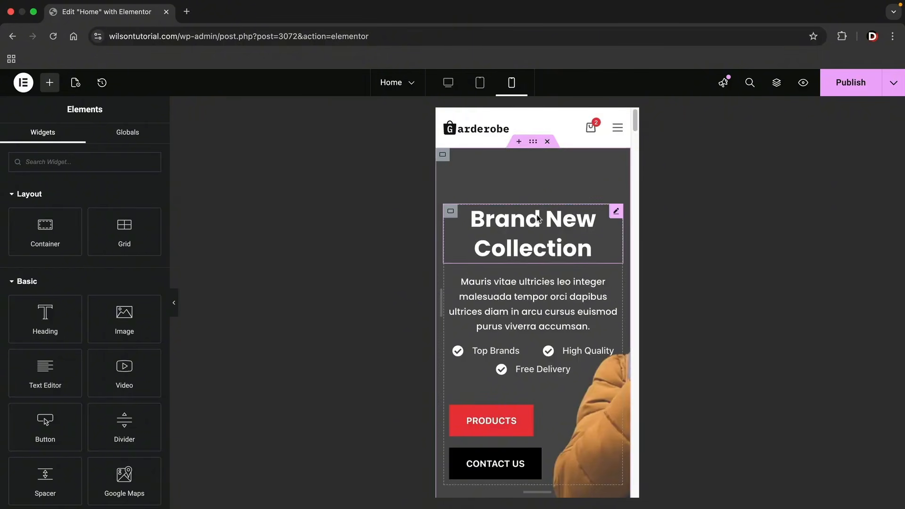
pyautogui.click(482, 89)
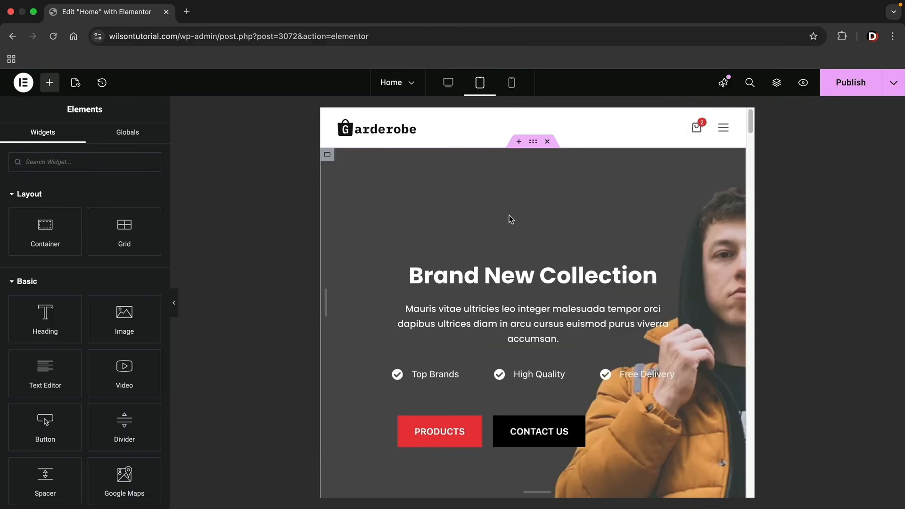
# Set Justify Content to center for the container holding the PRODUCTS and CONTACT US buttons in the tablet layout.
pyautogui.scroll(-3, 644, 203)
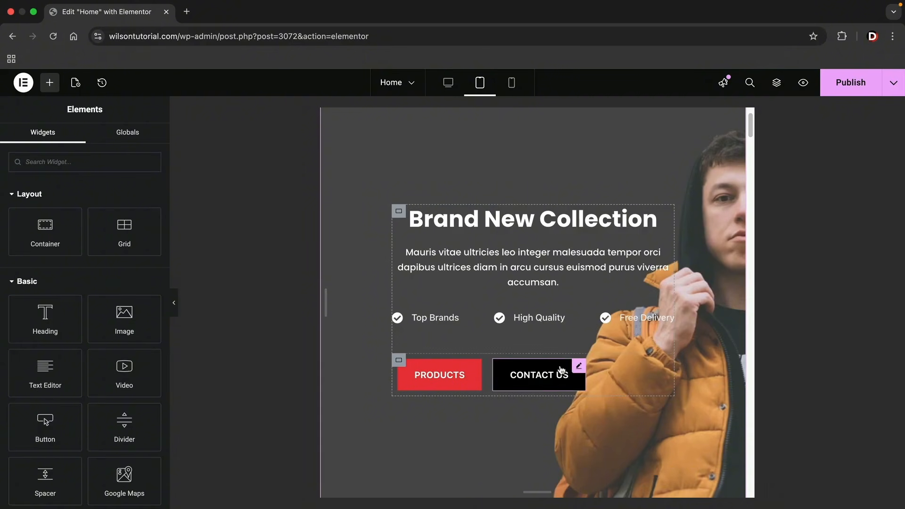
pyautogui.click(396, 360)
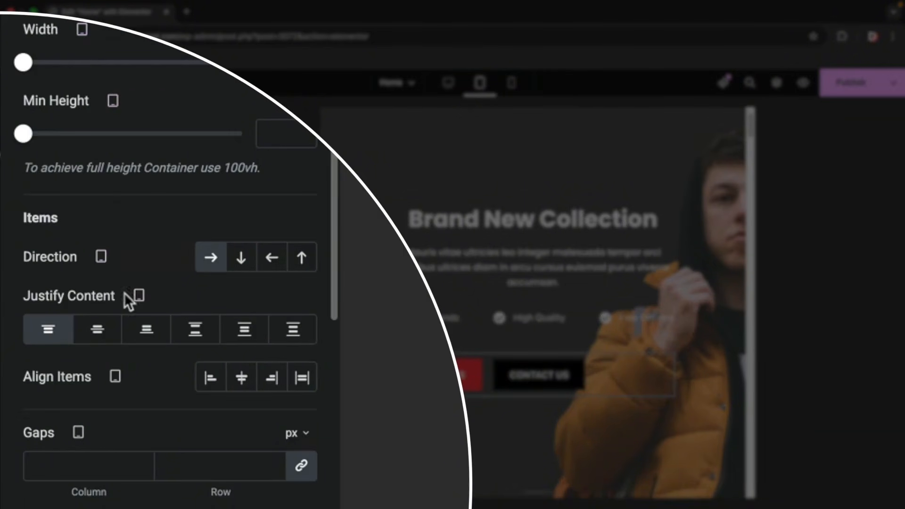
pyautogui.click(143, 296)
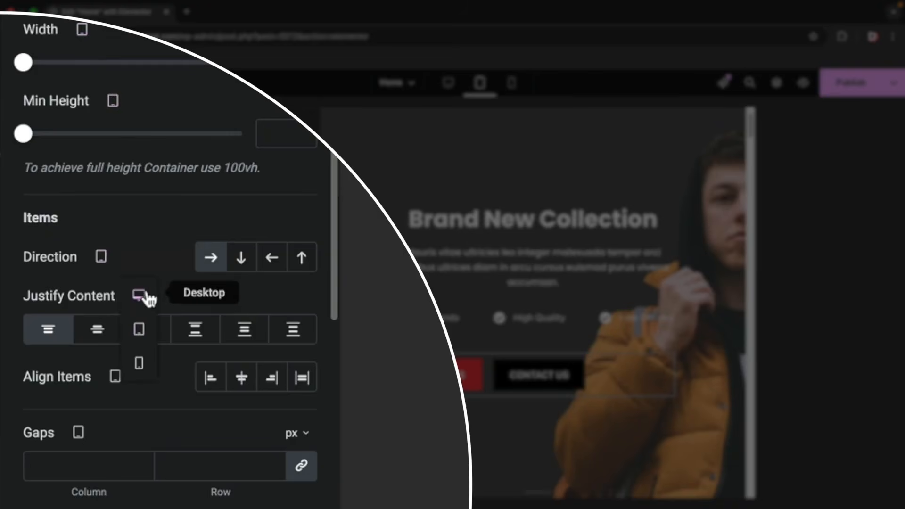
pyautogui.click(142, 330)
pyautogui.click(100, 330)
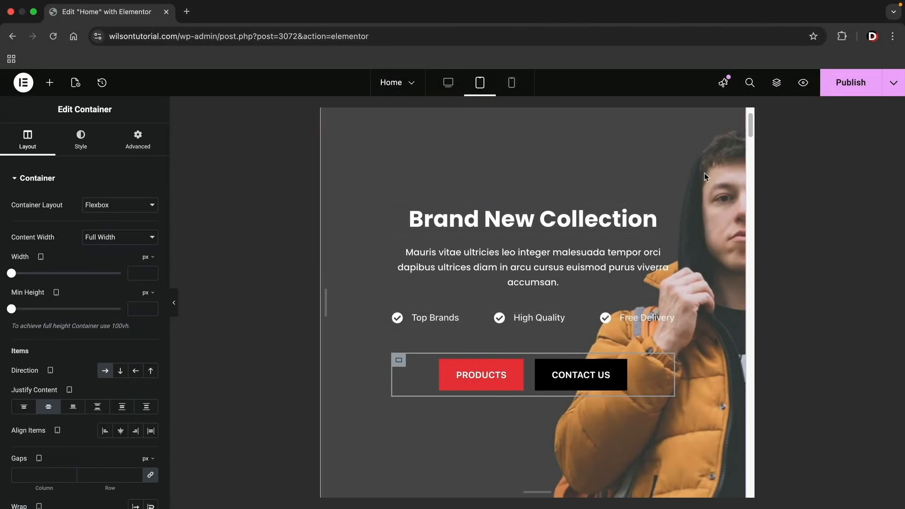
# Set blog-article-thumb-6_optimized.webp from the media library as the hero container's background image for tablet.
pyautogui.rightClick(434, 165)
pyautogui.click(448, 174)
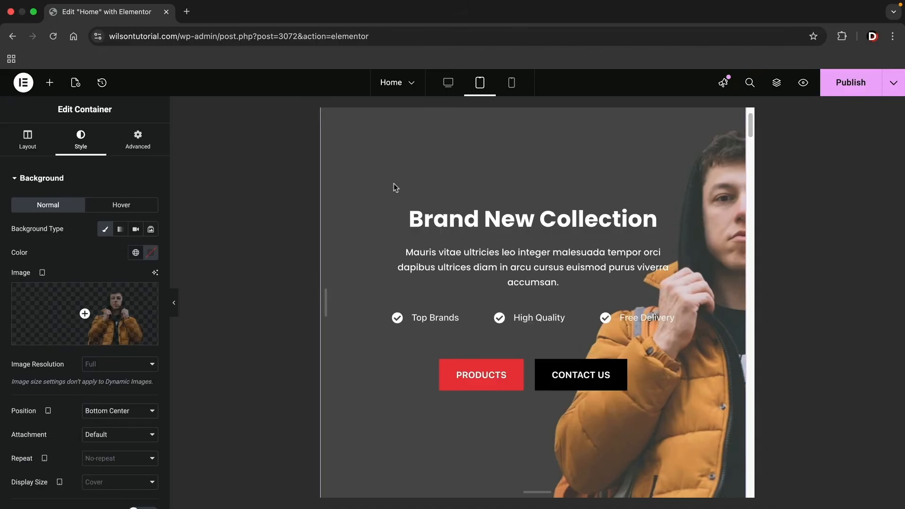
pyautogui.click(43, 274)
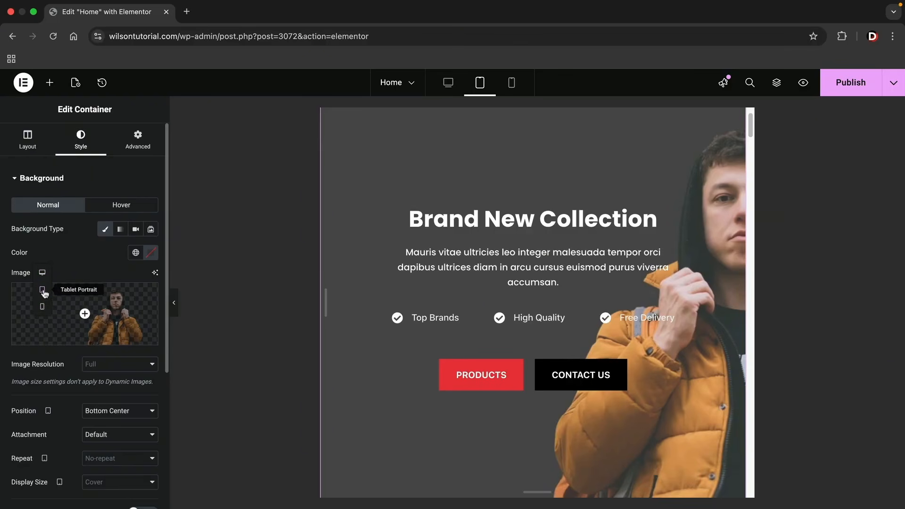
pyautogui.click(43, 290)
pyautogui.click(101, 305)
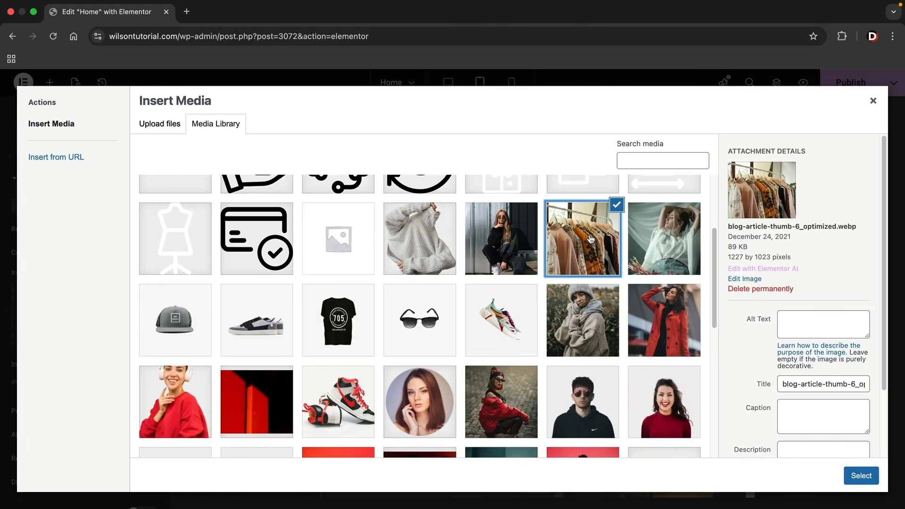
pyautogui.click(861, 476)
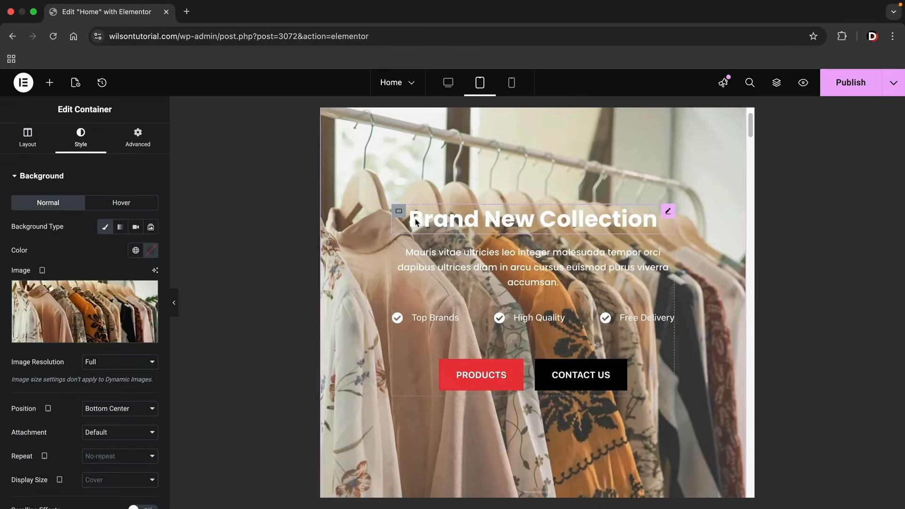
# Change the hero container's background overlay color to black.
pyautogui.click(47, 178)
pyautogui.click(51, 208)
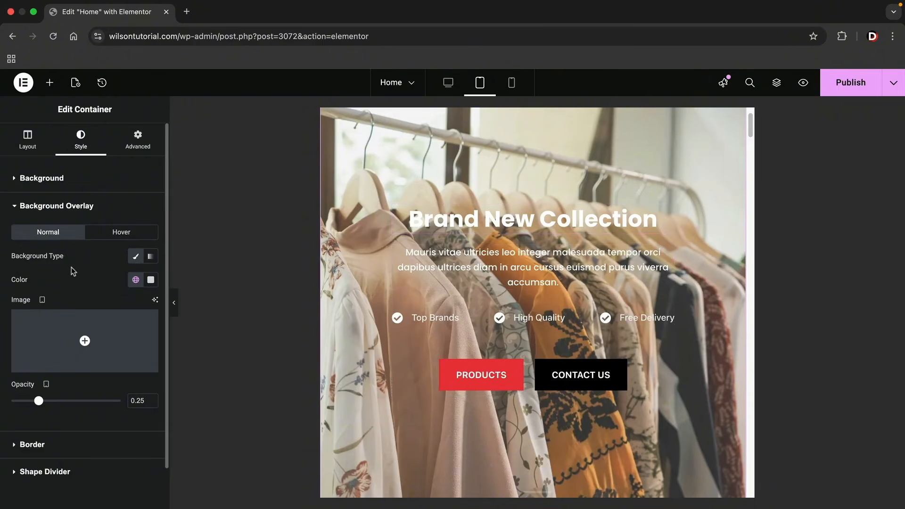
pyautogui.click(151, 280)
pyautogui.click(102, 383)
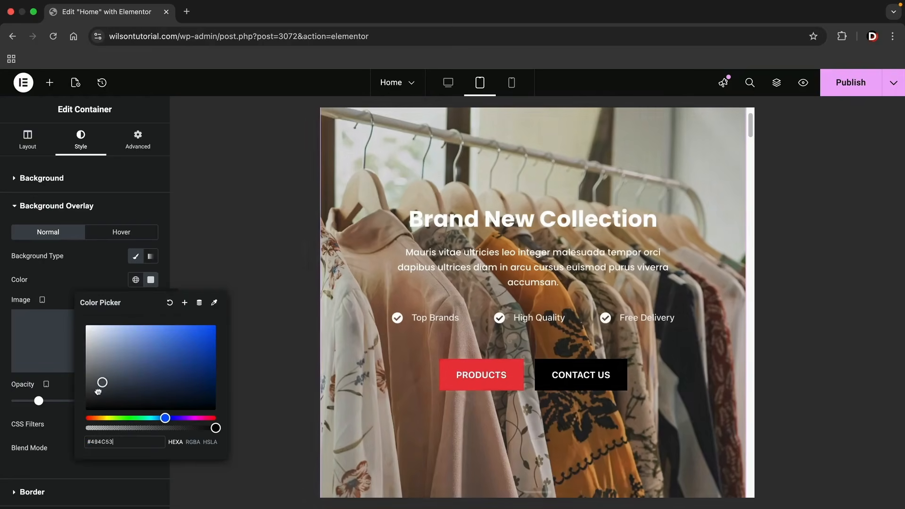
pyautogui.moveTo(98, 392); pyautogui.dragTo(84, 412)
# Set the hero container's background overlay opacity to 0.6.
pyautogui.click(33, 401)
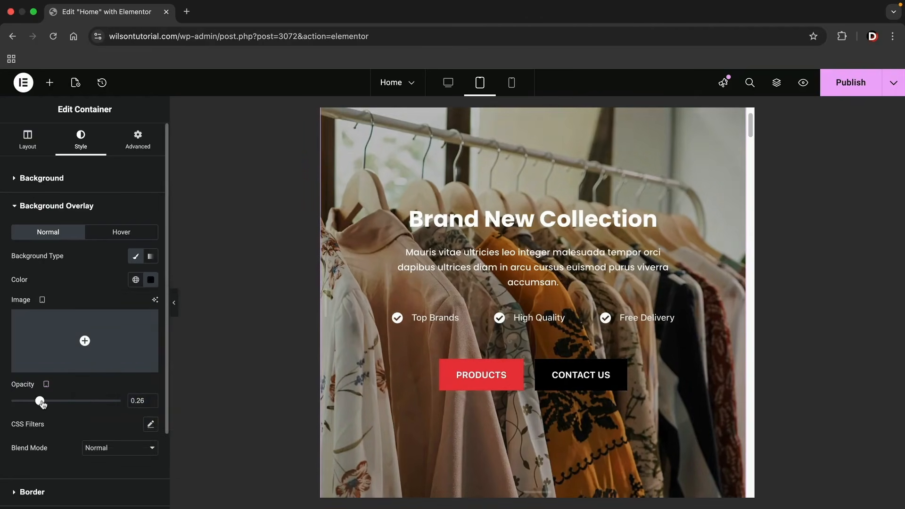
pyautogui.moveTo(42, 403); pyautogui.dragTo(82, 402)
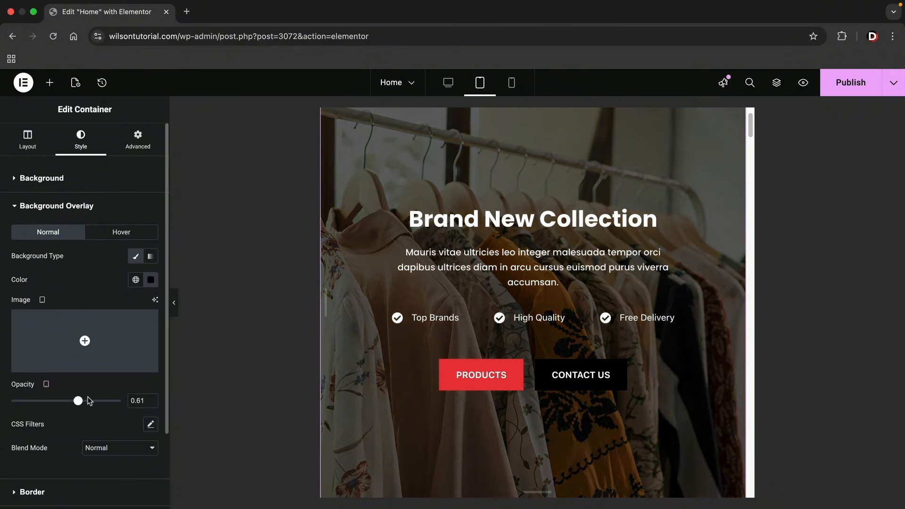
pyautogui.moveTo(81, 402); pyautogui.dragTo(88, 402)
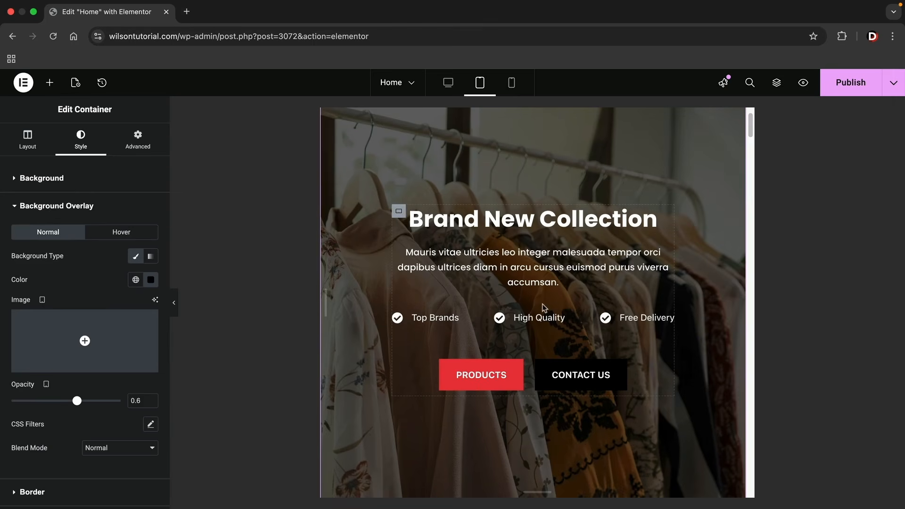
# Center the contents of the red Jackets label container with both Justify Content and Align Items in the tablet layout.
pyautogui.scroll(-7, 542, 308)
pyautogui.scroll(-8, 545, 307)
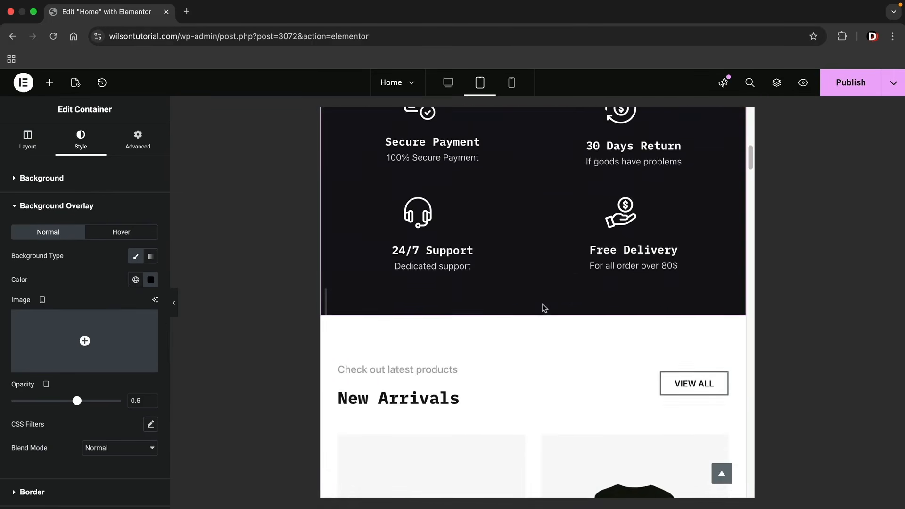
pyautogui.scroll(-5, 544, 306)
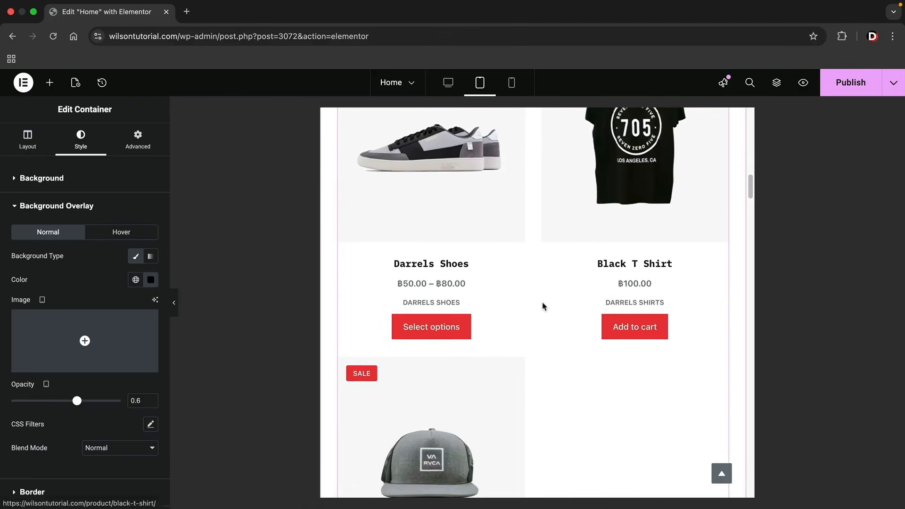
pyautogui.scroll(4, 543, 307)
pyautogui.scroll(1, 543, 307)
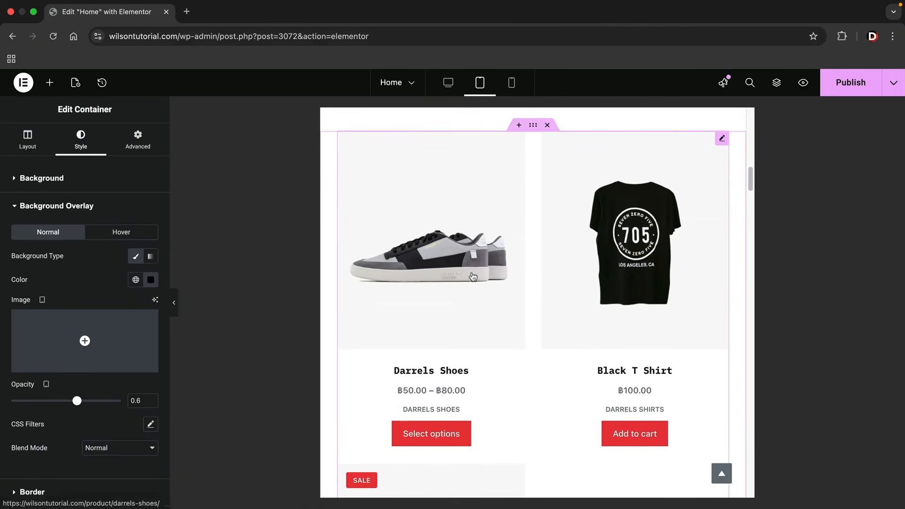
pyautogui.scroll(-10, 486, 263)
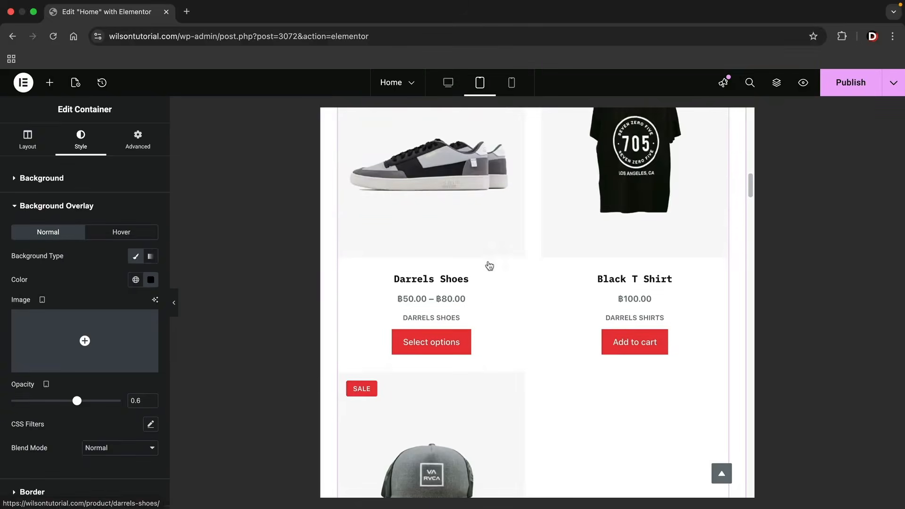
pyautogui.scroll(-3, 523, 294)
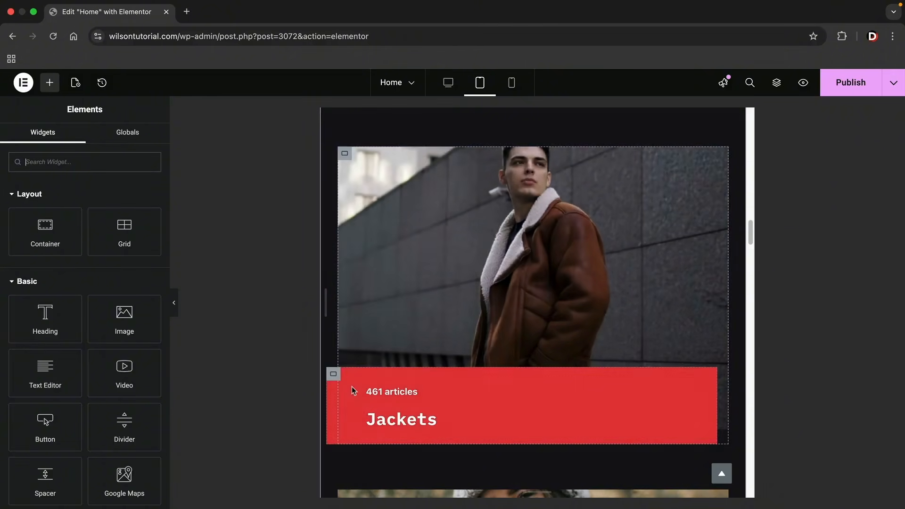
pyautogui.click(334, 375)
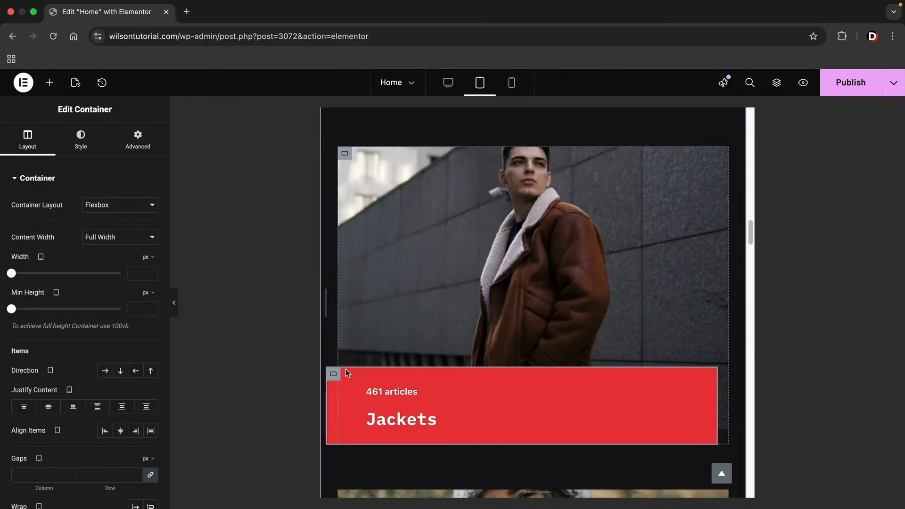
pyautogui.click(49, 407)
pyautogui.click(121, 431)
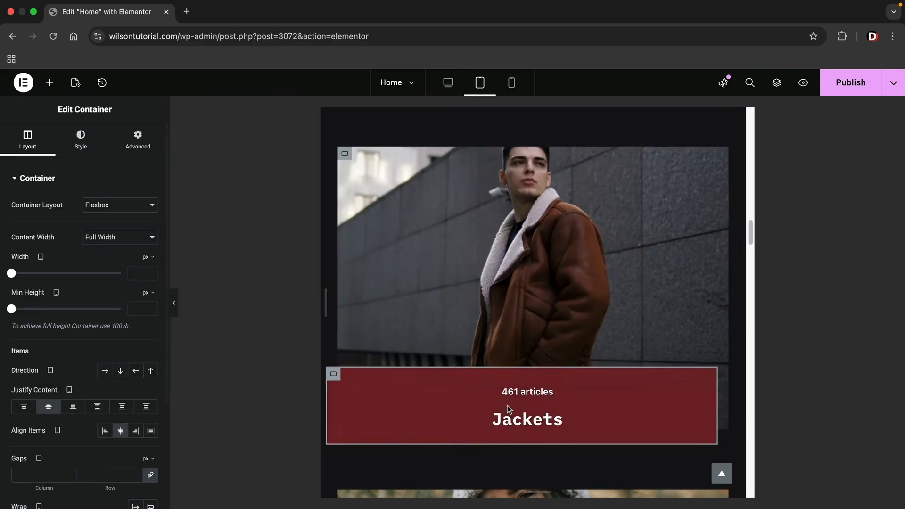
# Set Align Items to center for the red Sweaters label container in the tablet layout.
pyautogui.scroll(-2, 509, 409)
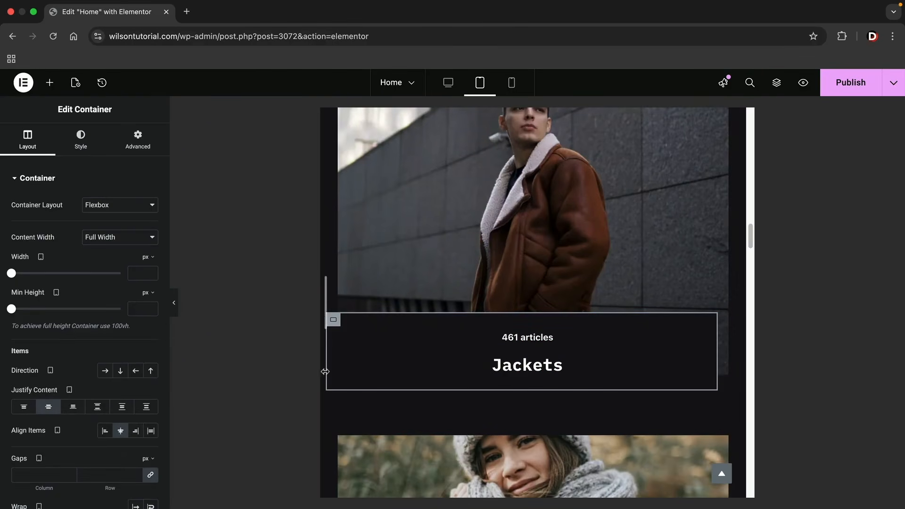
pyautogui.scroll(-10, 364, 378)
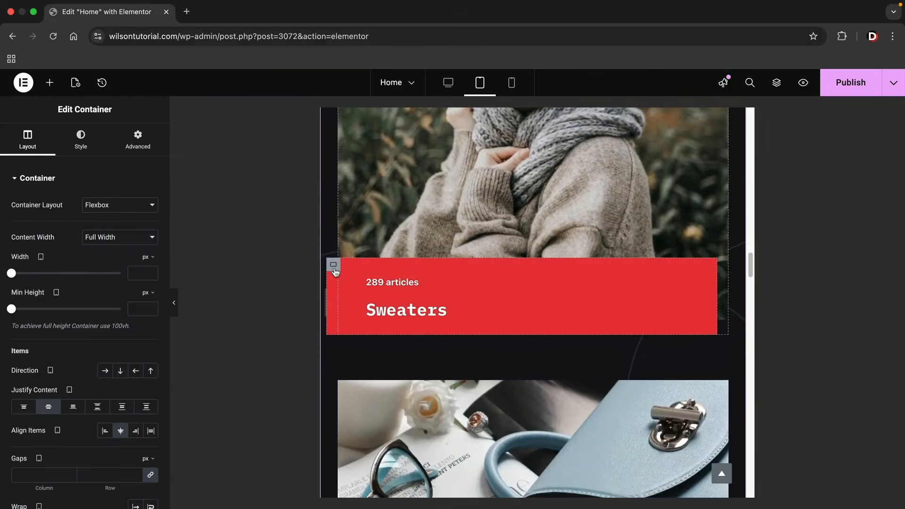
pyautogui.click(334, 266)
pyautogui.click(122, 430)
# Set Align Items to center for the Accessories label container in the tablet layout.
pyautogui.scroll(-6, 205, 416)
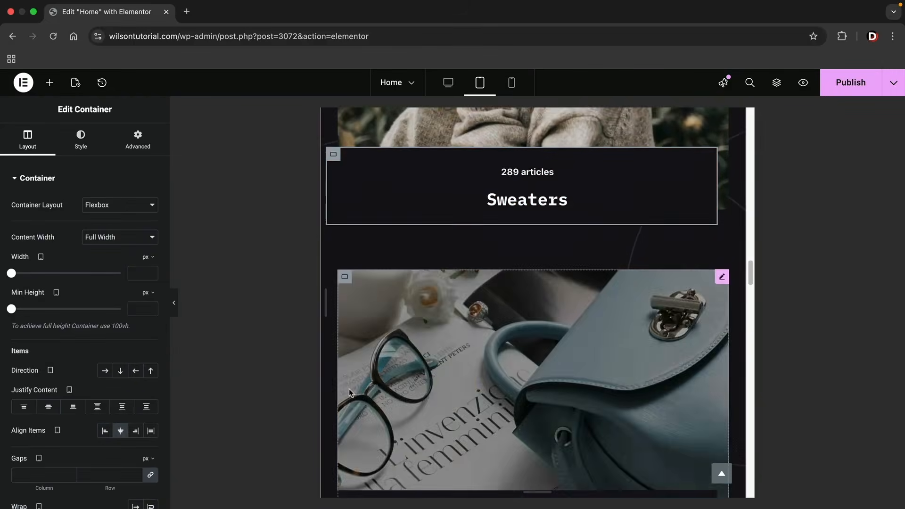
pyautogui.click(333, 312)
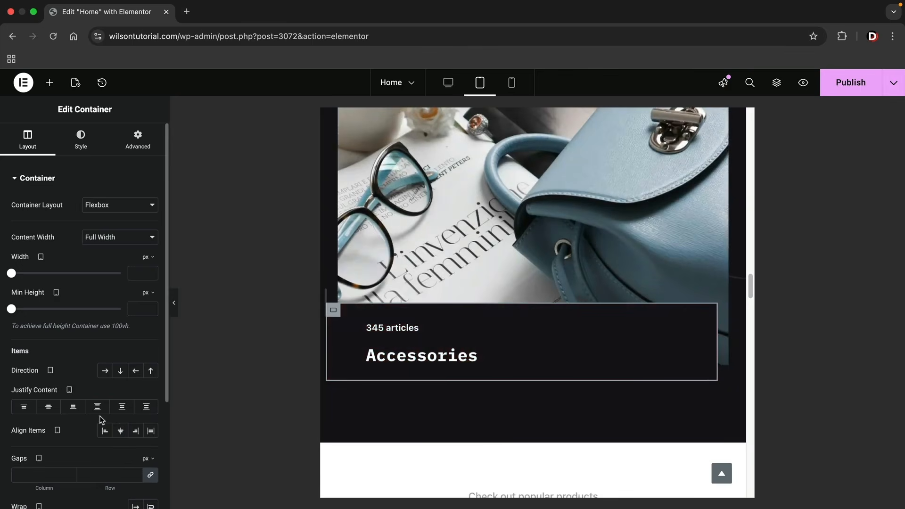
pyautogui.click(120, 431)
# Set the tablet font size of the "New Cloth Technologies" heading to 59 px.
pyautogui.scroll(-7, 429, 397)
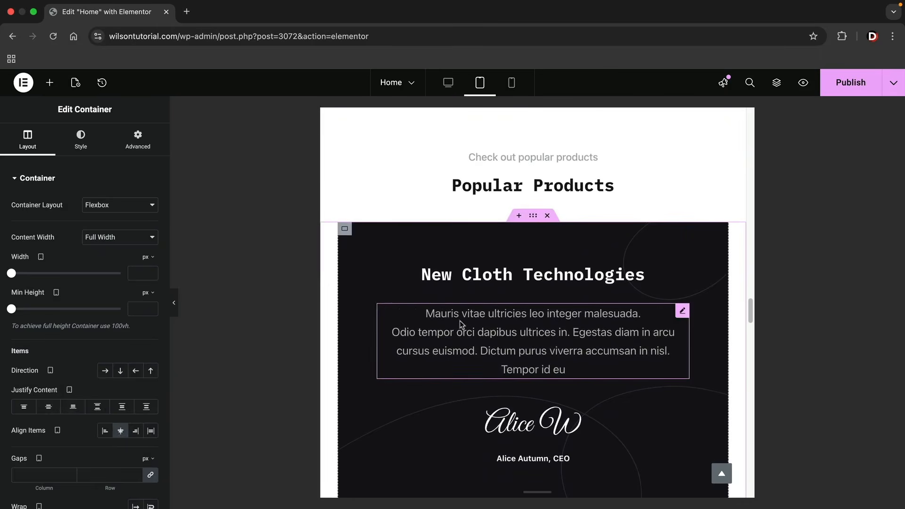
pyautogui.click(481, 278)
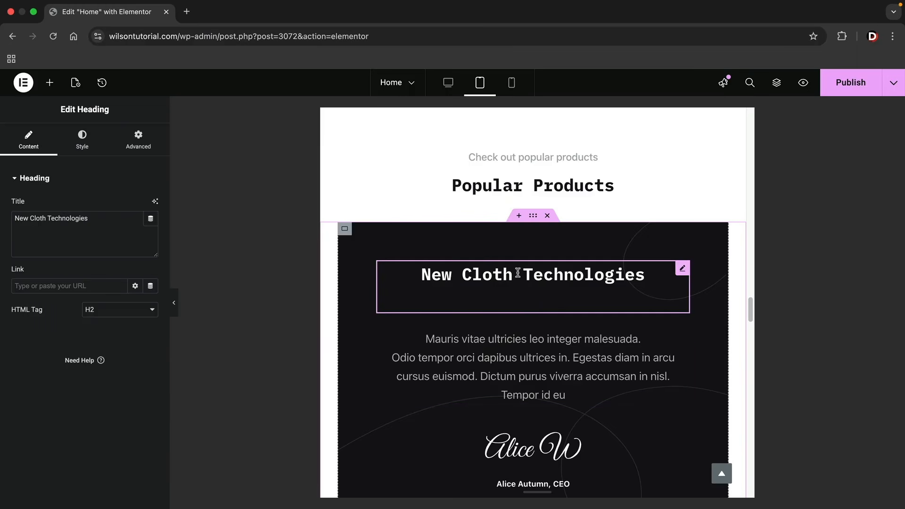
pyautogui.click(99, 146)
pyautogui.click(151, 237)
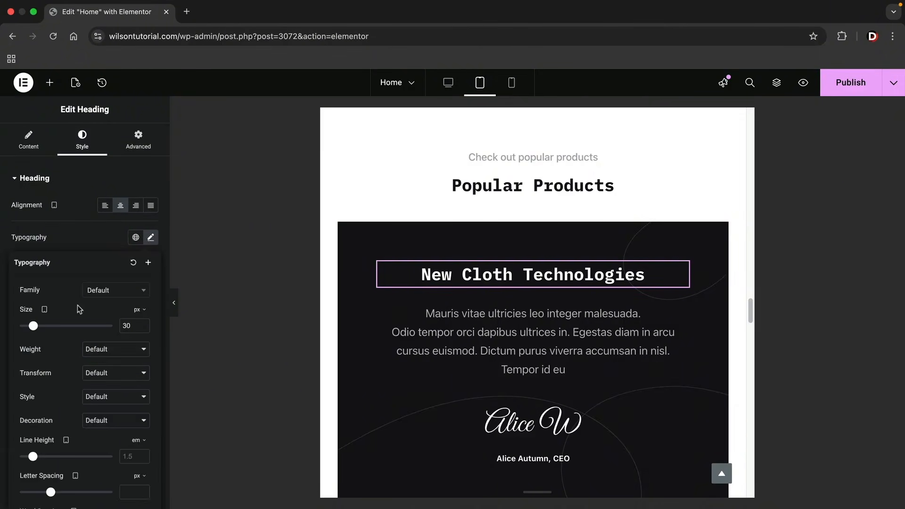
pyautogui.moveTo(37, 322); pyautogui.dragTo(50, 328)
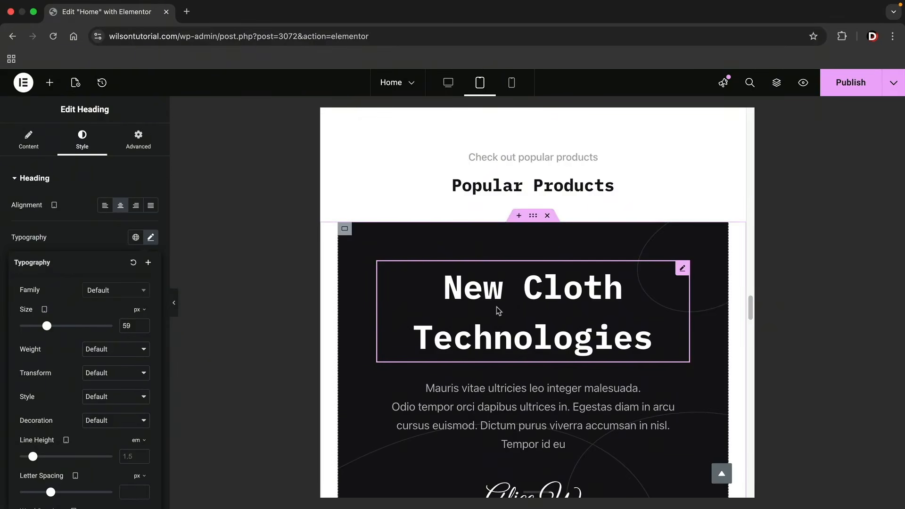
# Hide the image of the woman in the red coat on tablet portrait and mobile portrait.
pyautogui.scroll(-10, 499, 311)
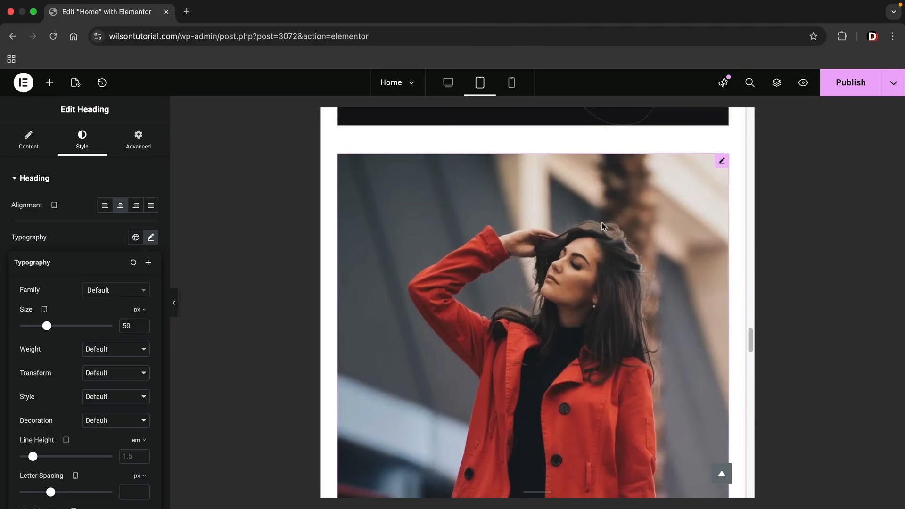
pyautogui.click(722, 163)
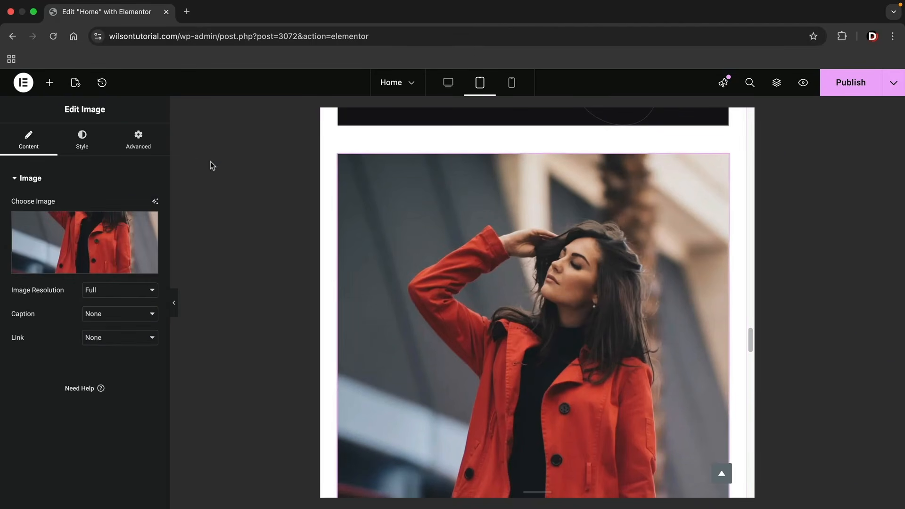
pyautogui.click(139, 150)
pyautogui.scroll(-5, 104, 279)
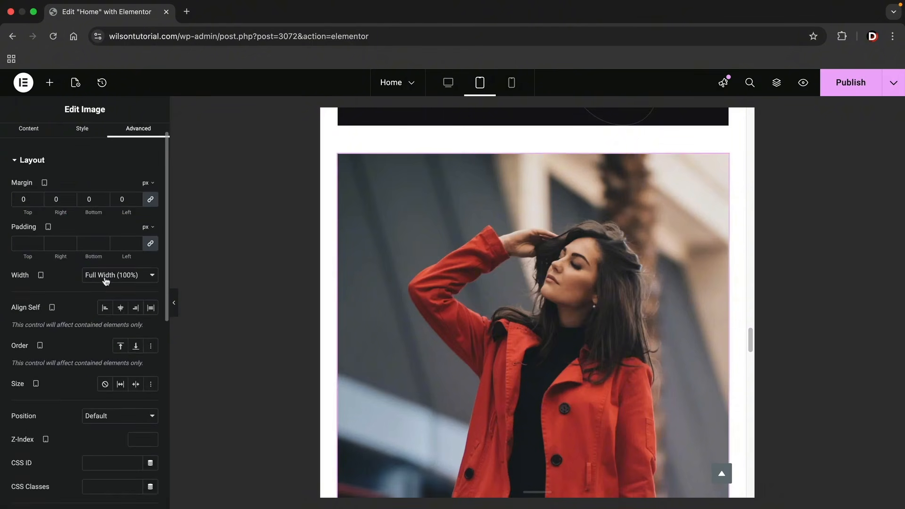
pyautogui.scroll(-4, 105, 279)
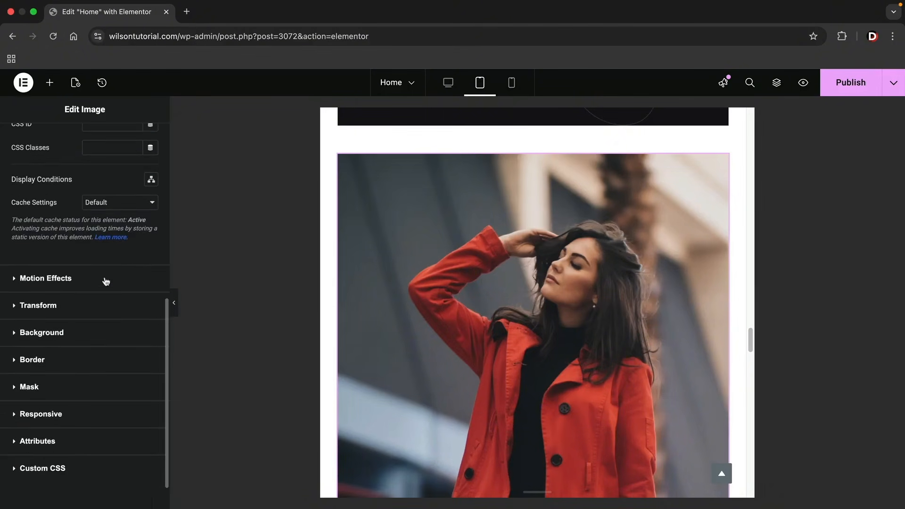
pyautogui.click(59, 394)
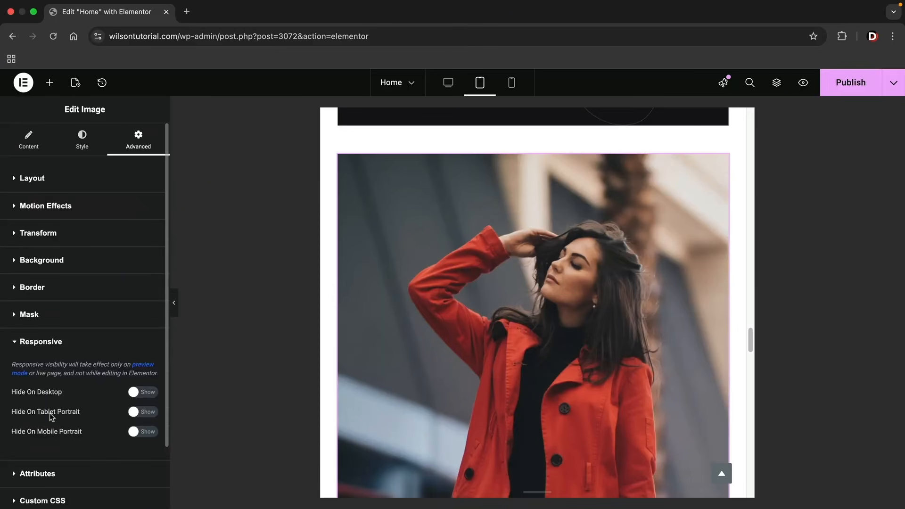
pyautogui.click(140, 413)
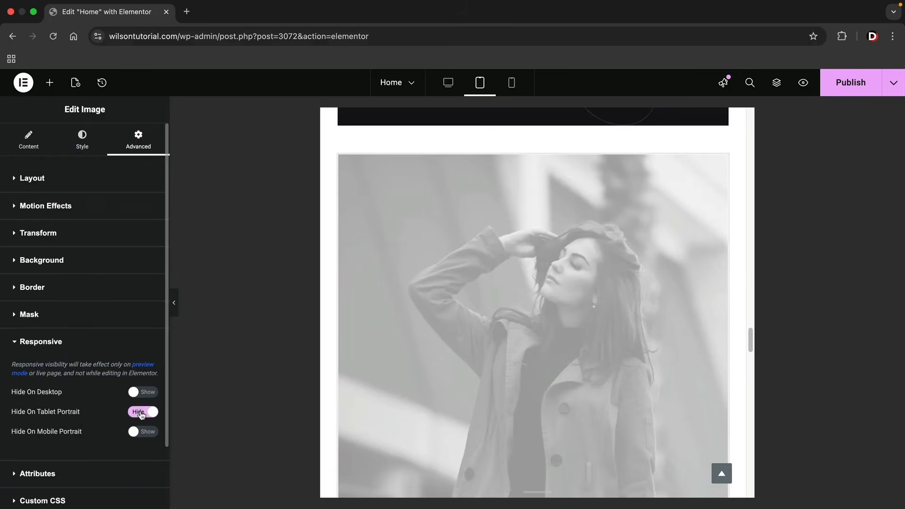
pyautogui.click(132, 431)
# Set Align Items to center for the container holding the "Final Sale" heading in the tablet layout.
pyautogui.scroll(-4, 536, 367)
pyautogui.scroll(-5, 535, 367)
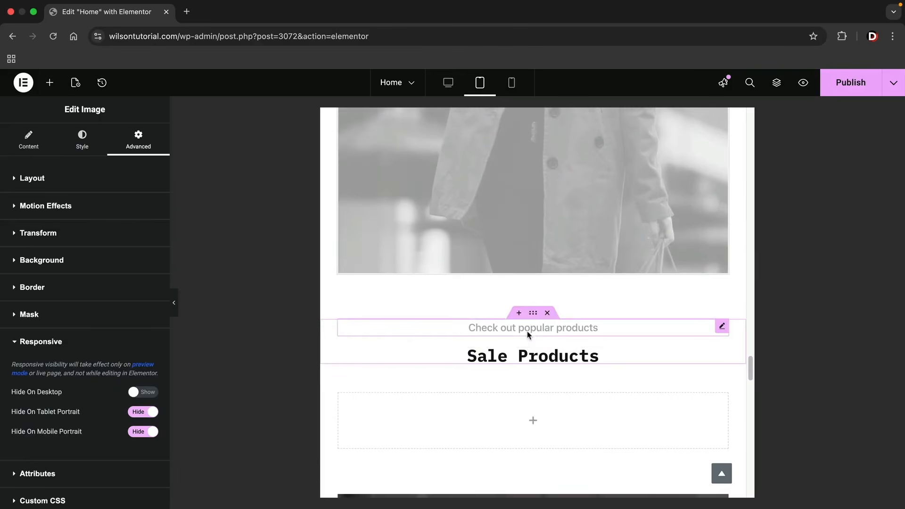
pyautogui.scroll(-3, 530, 326)
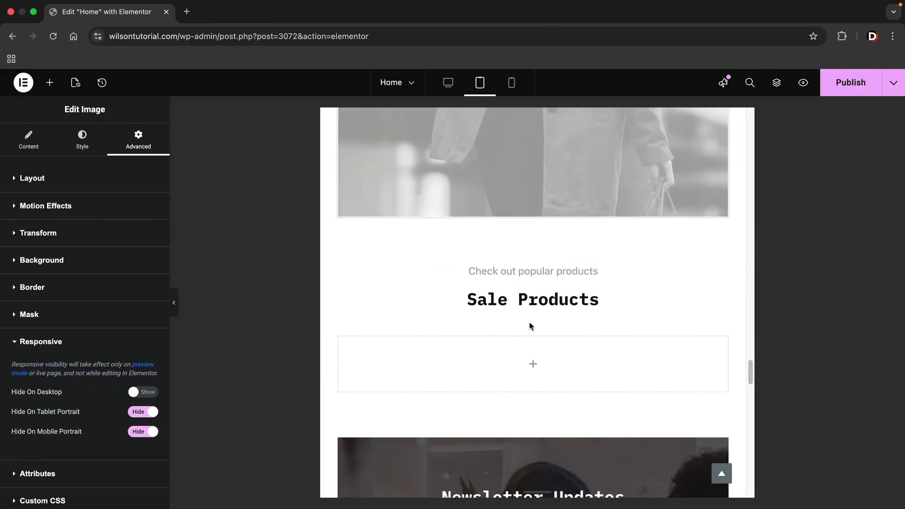
pyautogui.scroll(-7, 530, 325)
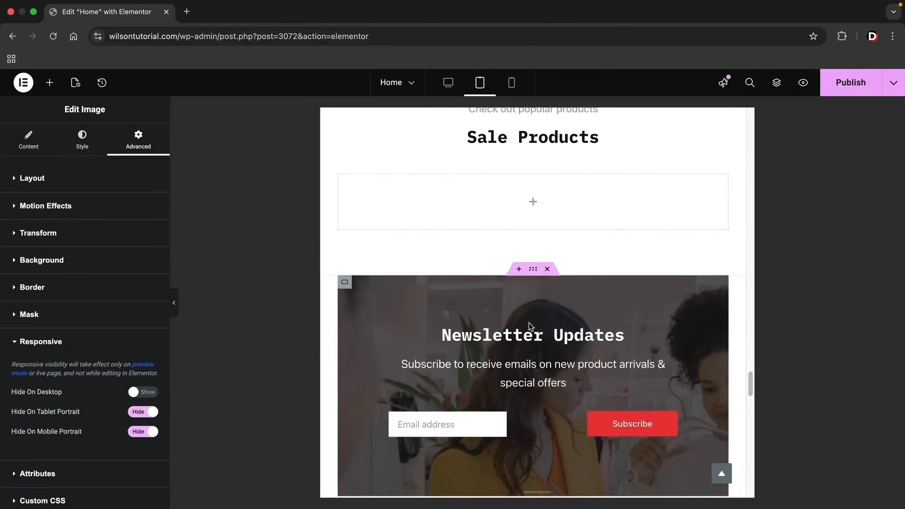
pyautogui.scroll(-7, 530, 325)
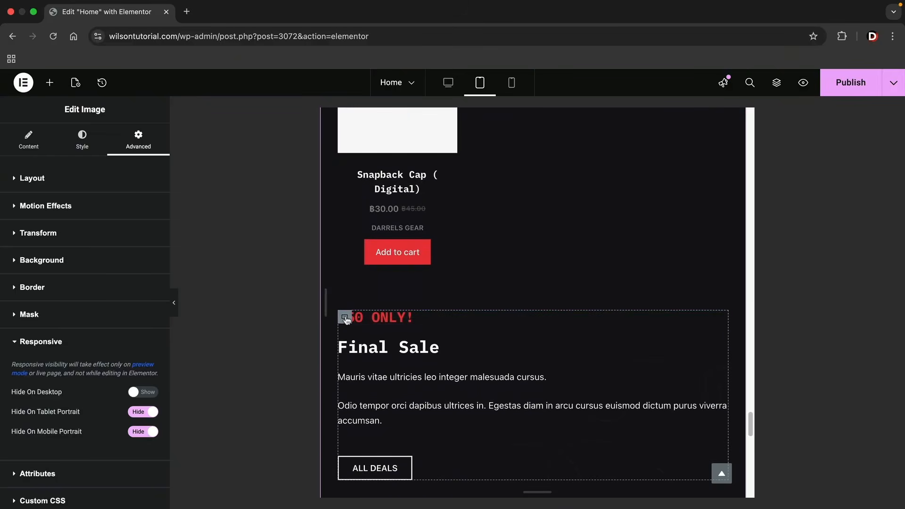
pyautogui.click(344, 317)
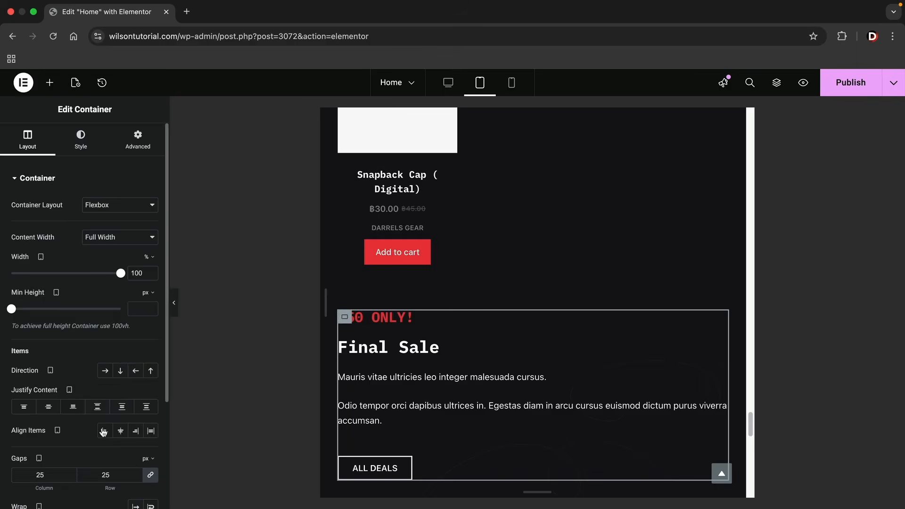
pyautogui.click(121, 432)
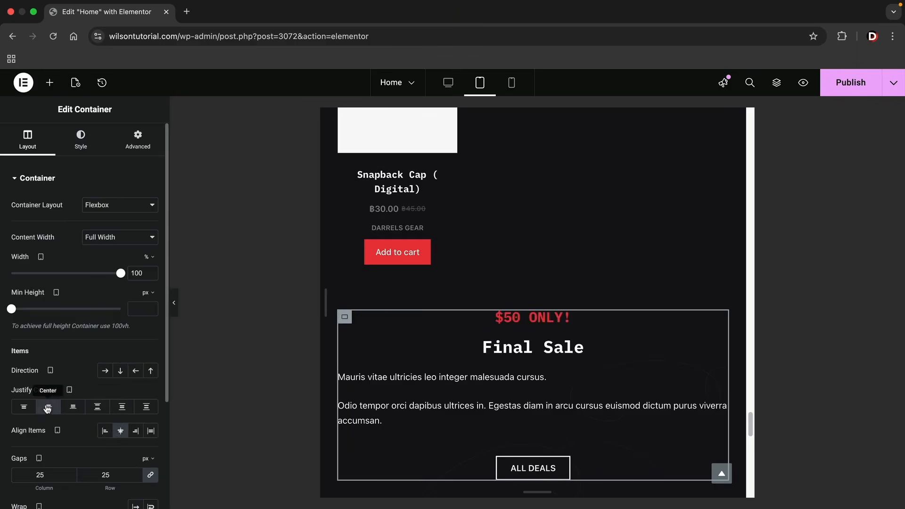
# Center-align the paragraph text below the "Final Sale" heading in the tablet layout.
pyautogui.click(499, 377)
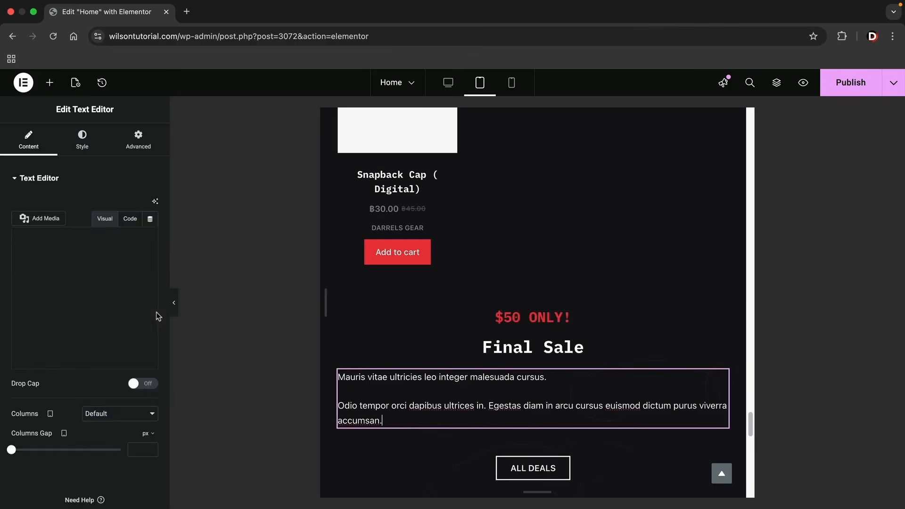
pyautogui.click(79, 139)
pyautogui.click(118, 211)
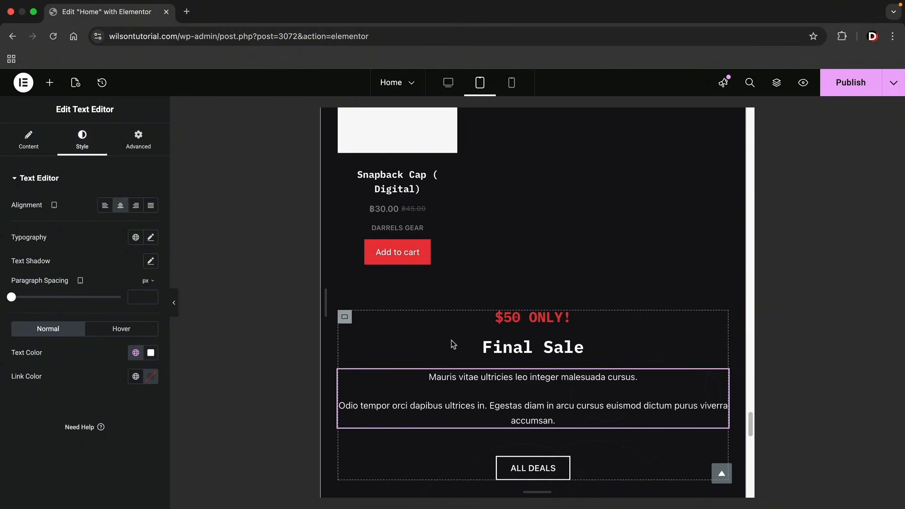
# Check the sale product section and the footer in the tablet layout, and return to the top of the page.
pyautogui.scroll(5, 452, 339)
pyautogui.scroll(1, 471, 335)
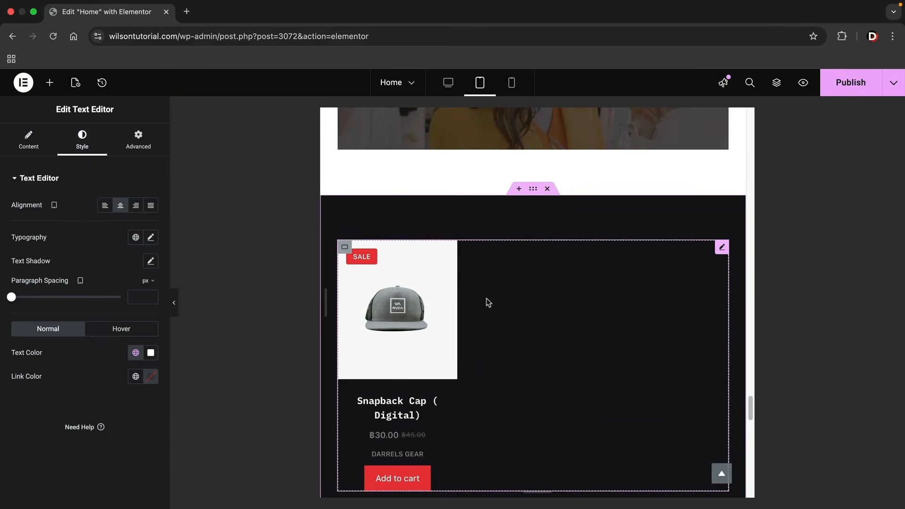
pyautogui.scroll(-2, 488, 303)
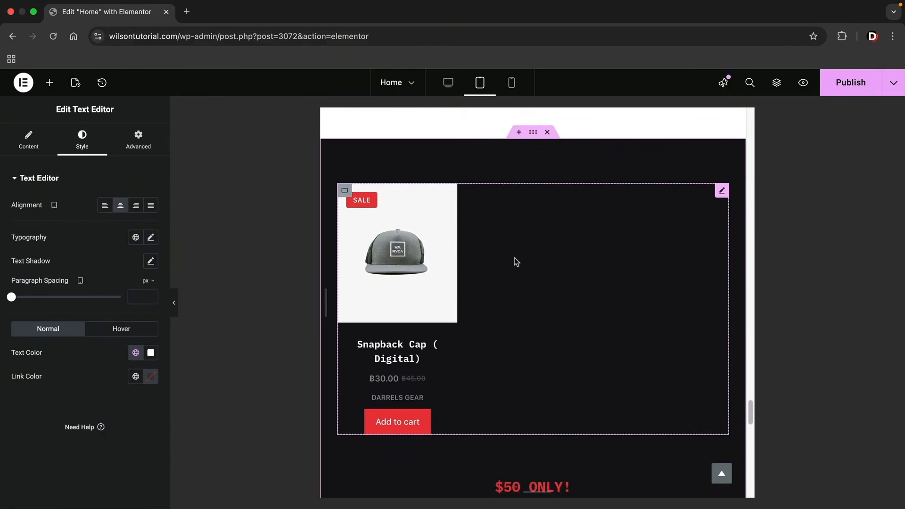
pyautogui.scroll(-15, 582, 307)
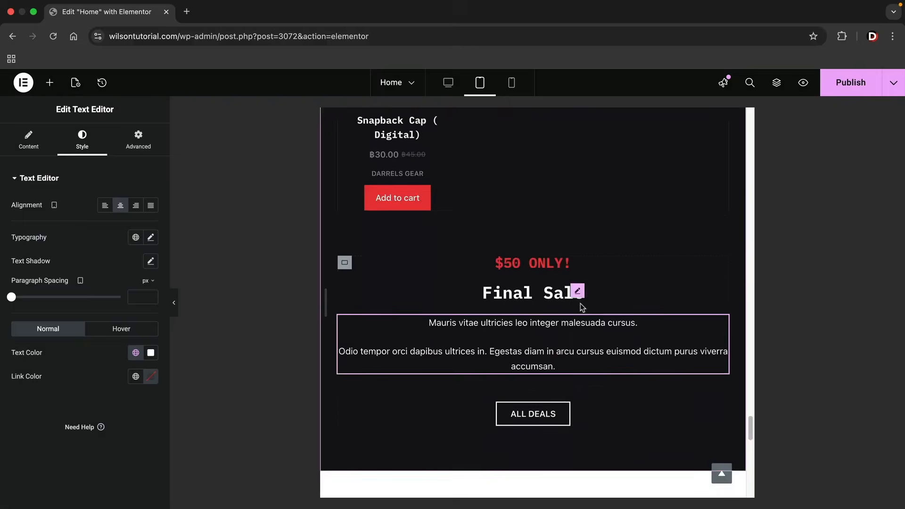
pyautogui.scroll(-10, 582, 307)
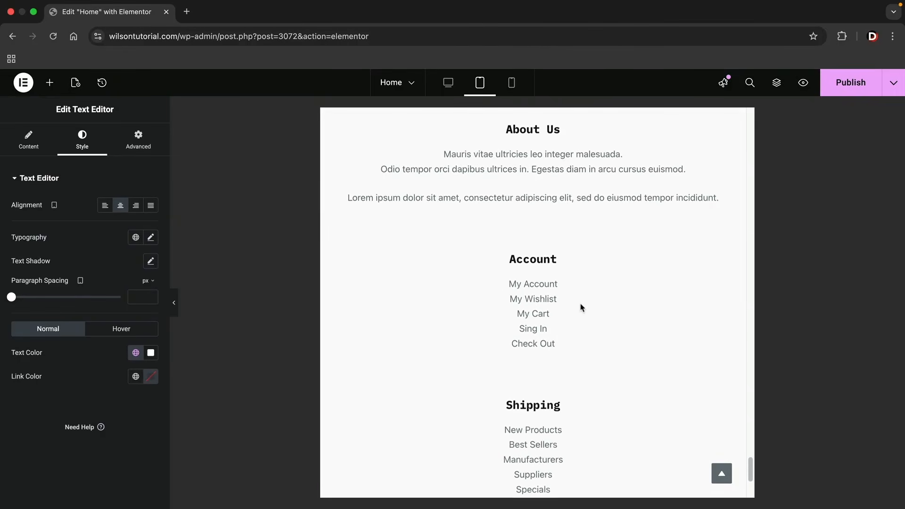
pyautogui.click(721, 474)
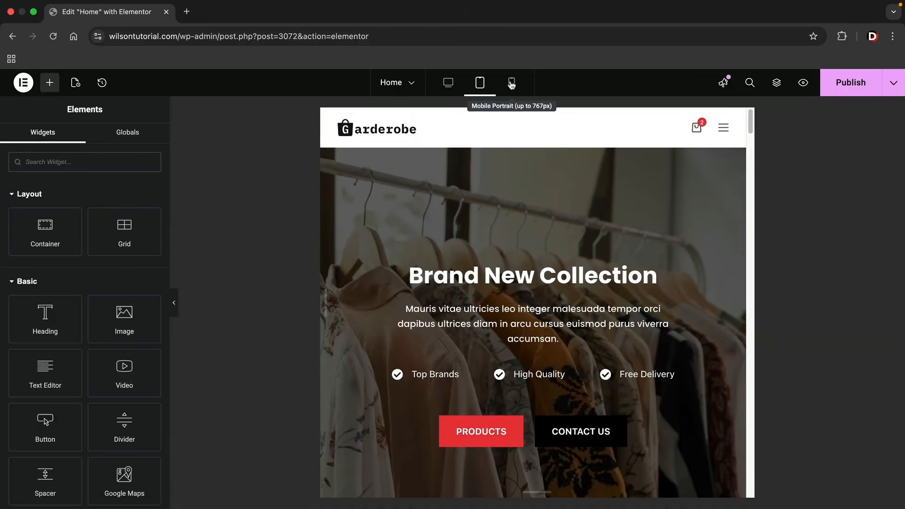
# Review the Home page sections from the hero to Final Sale in the mobile portrait layout, and return to the desktop layout.
pyautogui.click(512, 84)
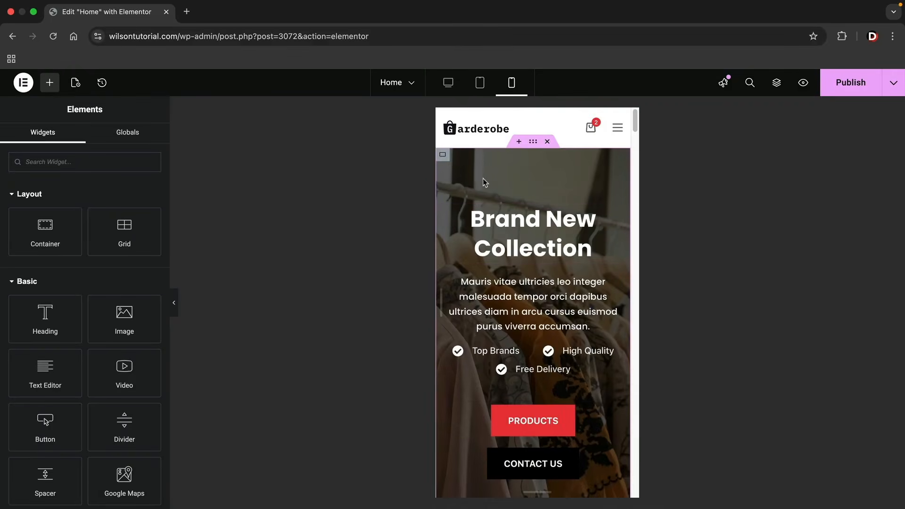
pyautogui.scroll(-10, 540, 255)
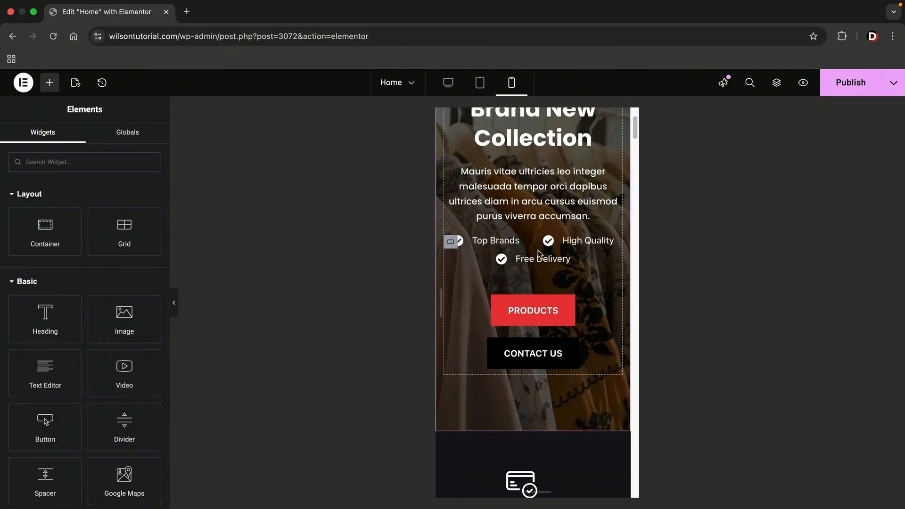
pyautogui.scroll(-10, 540, 253)
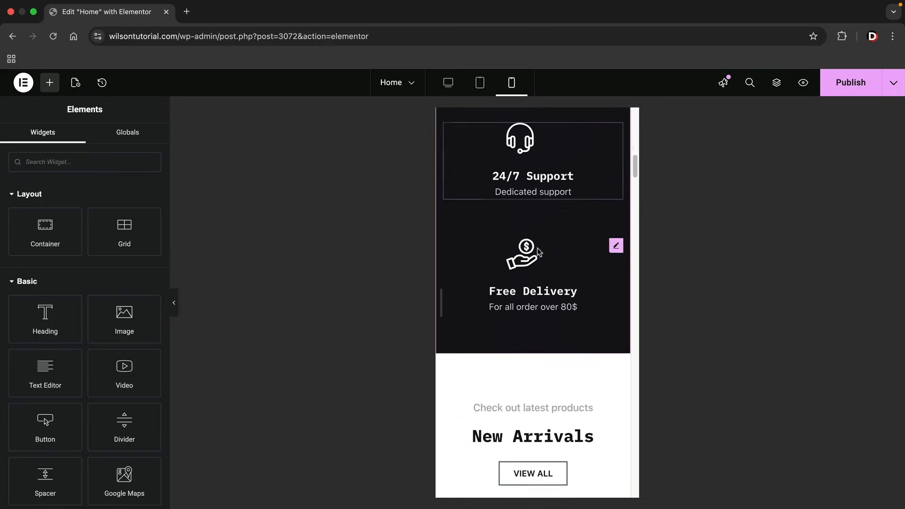
pyautogui.scroll(-10, 538, 254)
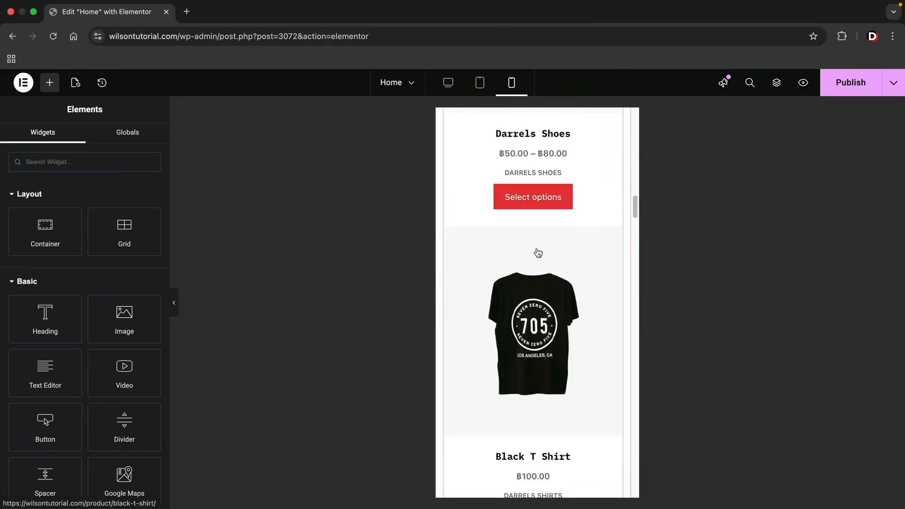
pyautogui.scroll(-10, 538, 253)
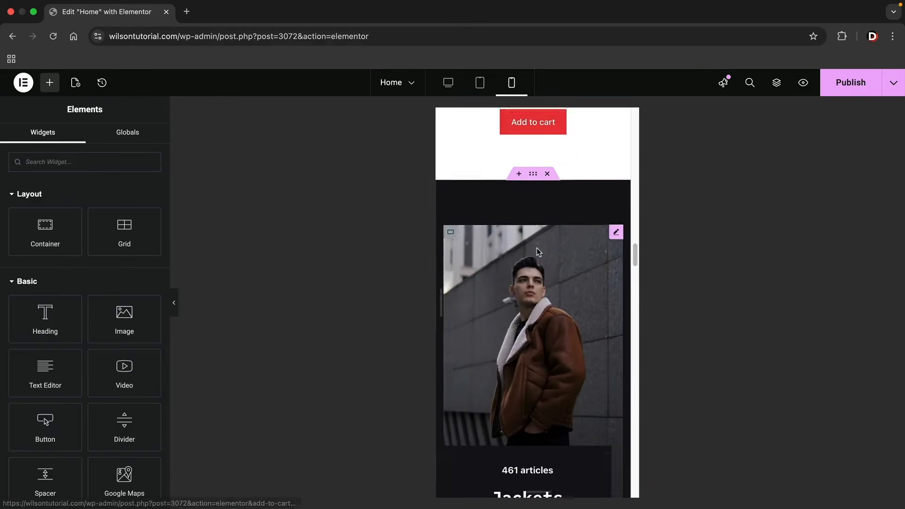
pyautogui.scroll(-10, 538, 245)
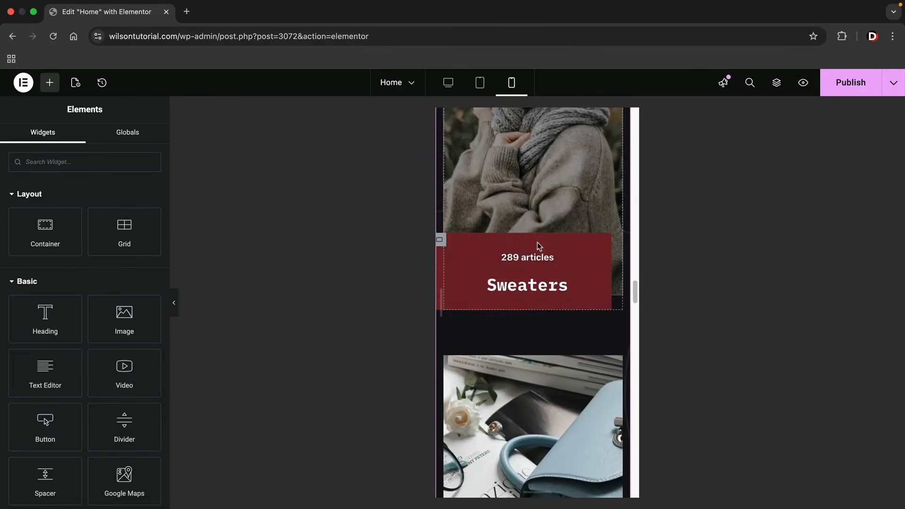
pyautogui.scroll(-10, 538, 246)
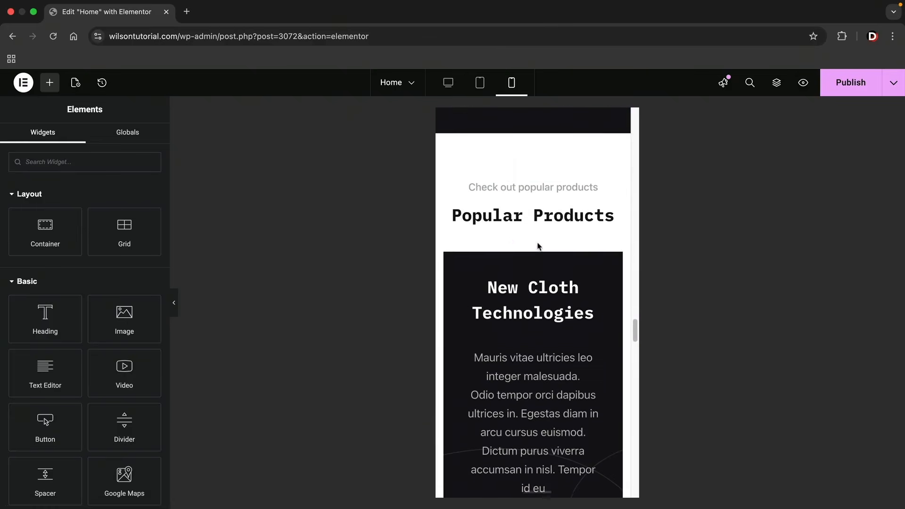
pyautogui.scroll(-3, 538, 246)
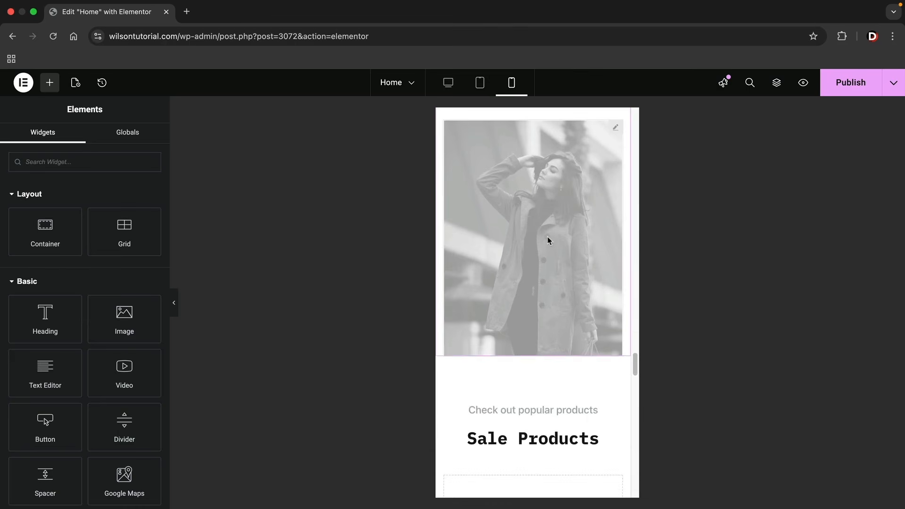
pyautogui.scroll(-10, 533, 258)
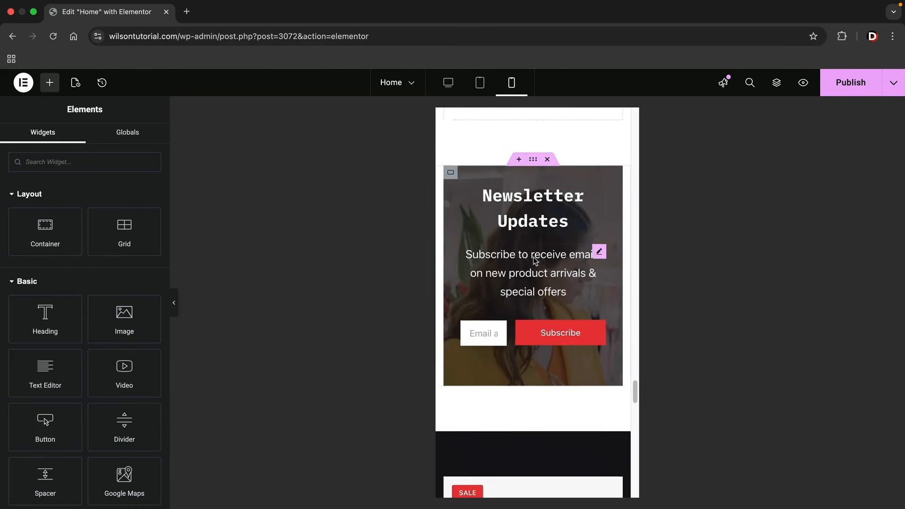
pyautogui.scroll(-10, 534, 260)
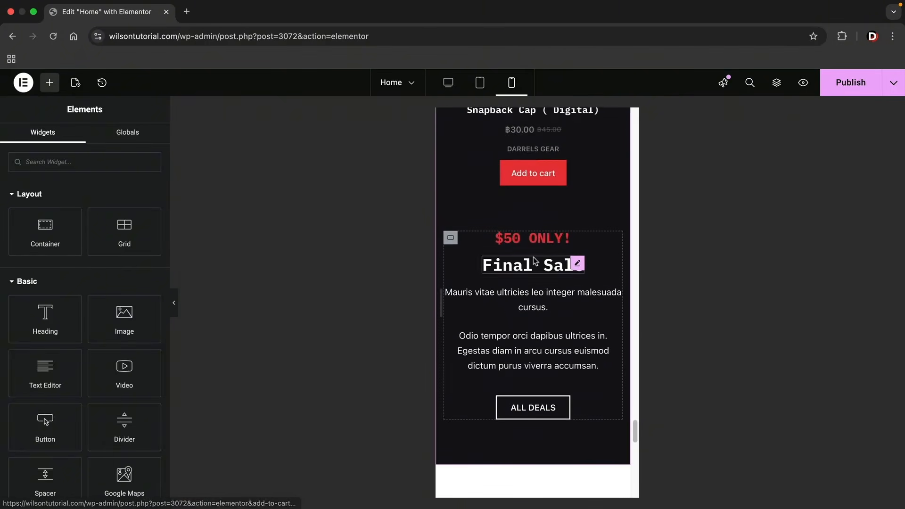
pyautogui.moveTo(635, 440); pyautogui.dragTo(640, 119)
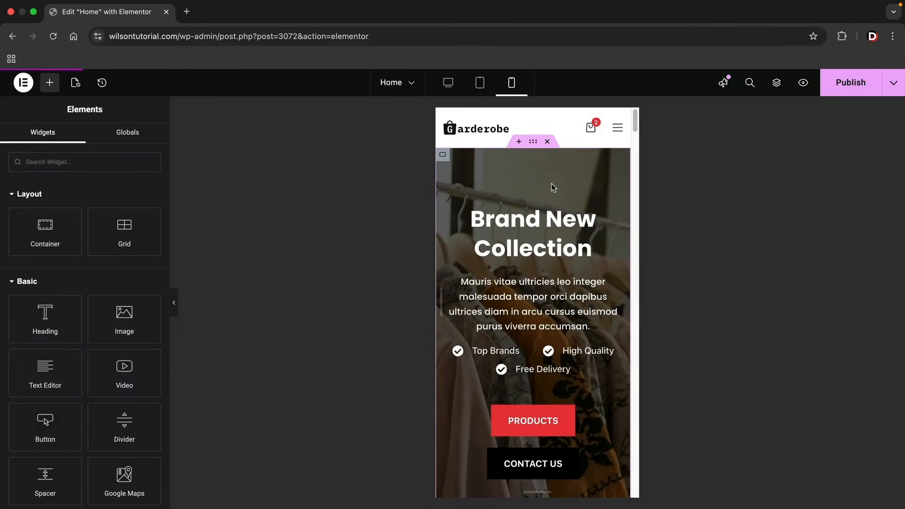
pyautogui.click(451, 84)
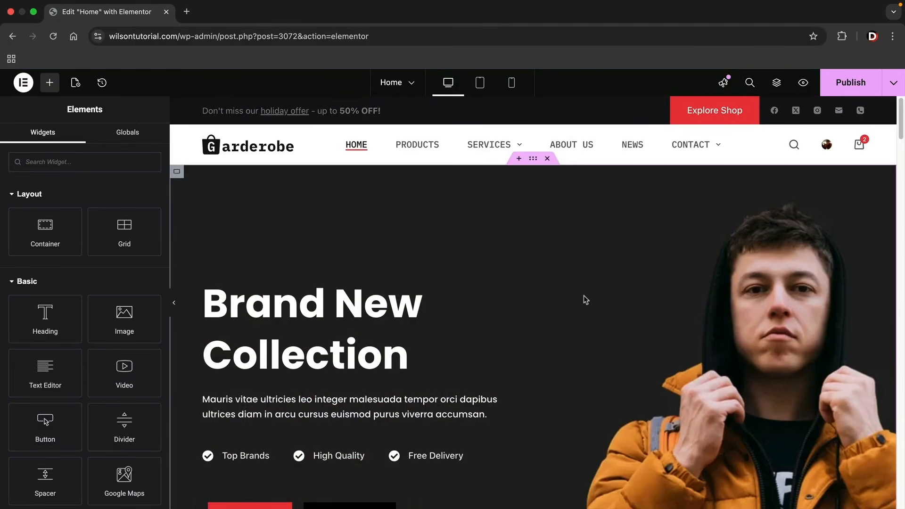